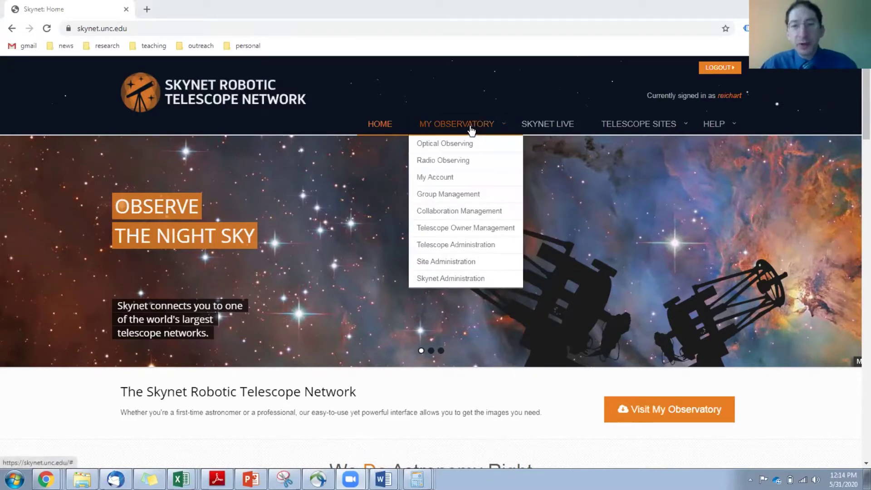
Step: Go to Optical Observing and begin adding a new observation
left_click(446, 148)
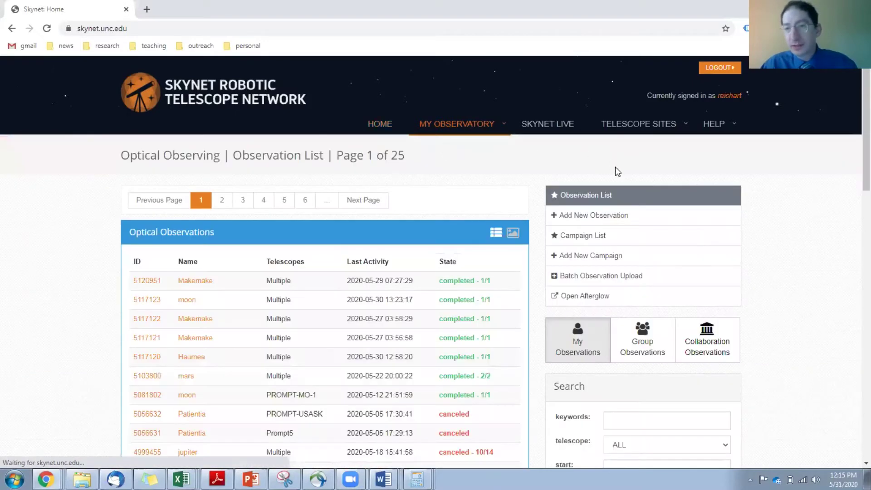
left_click(594, 219)
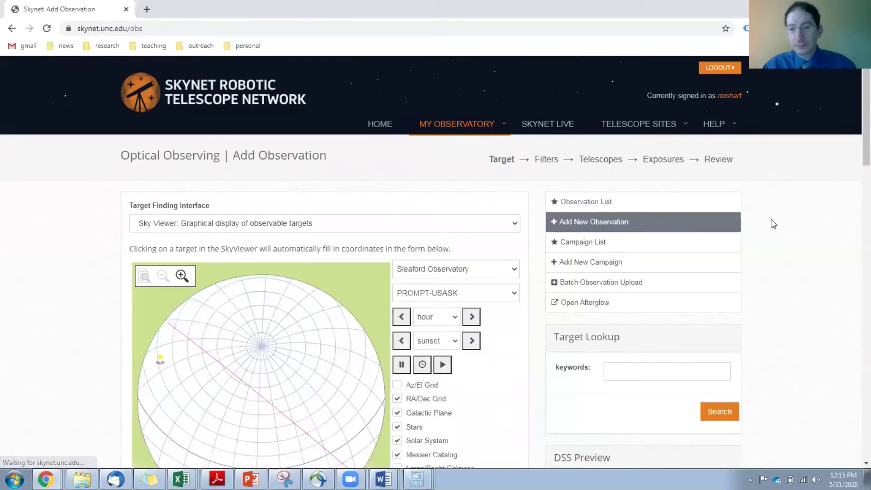
scroll(774, 225, "down", 1)
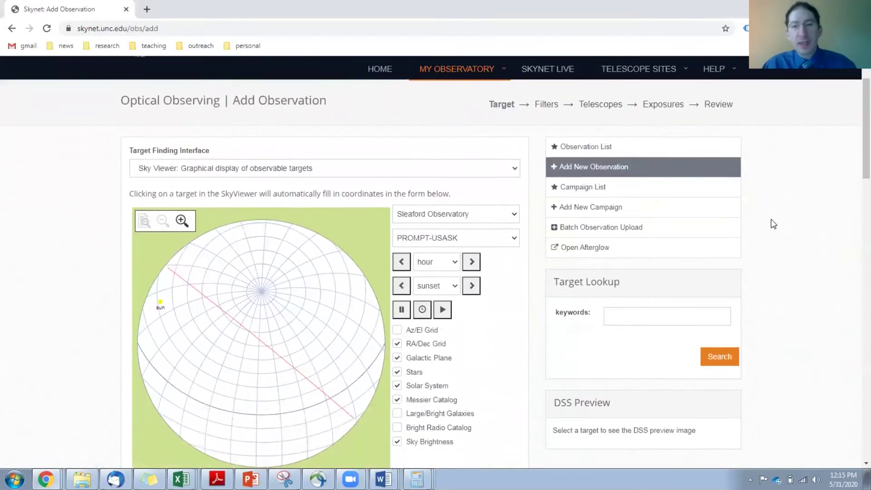
scroll(773, 224, "down", 1)
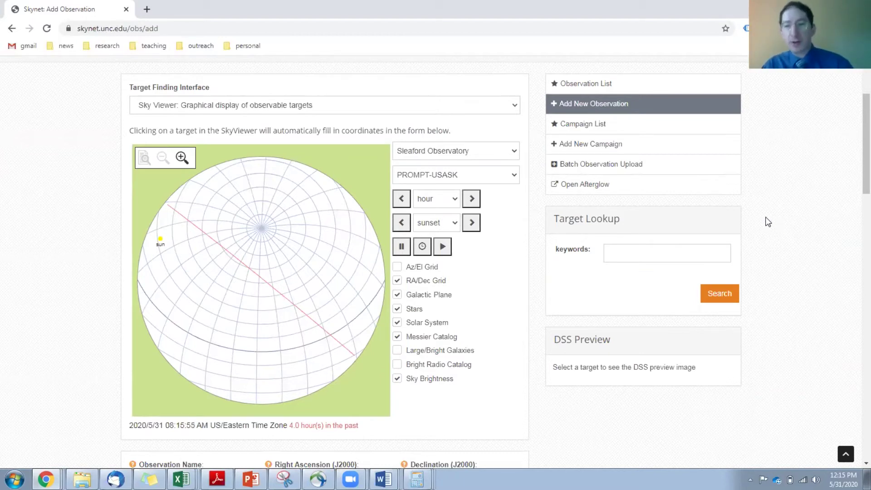
Step: Resolve M28, set sun elevation -12, target elevation 20, visible hours 0.5, and save
left_click(698, 254)
type("M28")
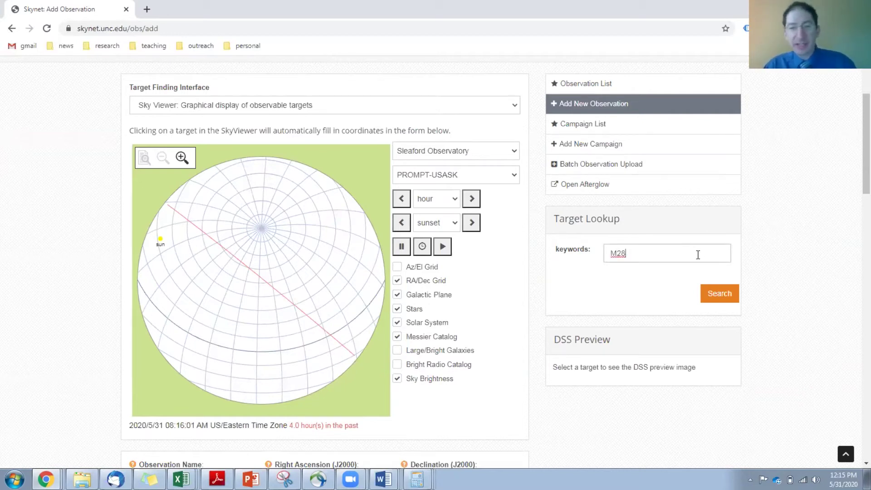
left_click(718, 292)
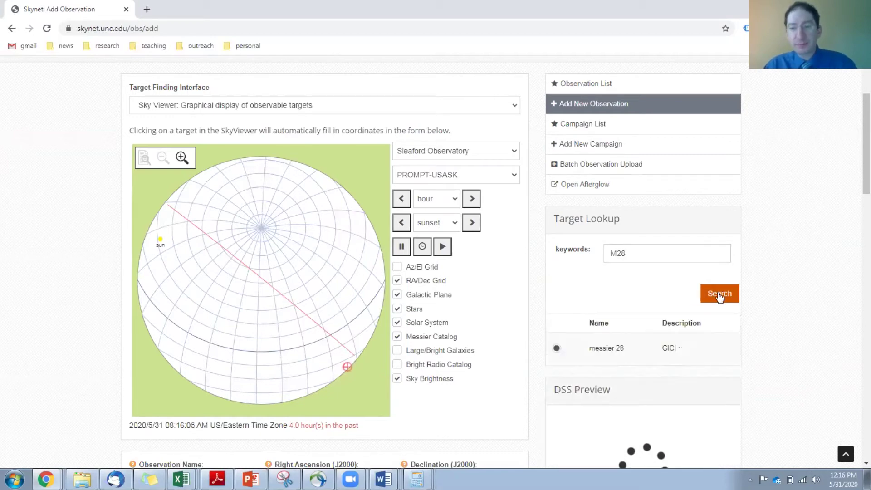
scroll(719, 297, "down", 3)
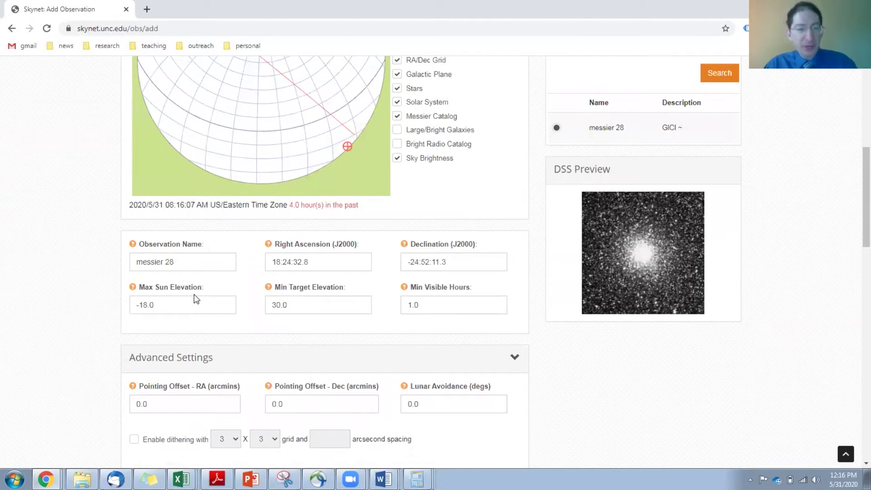
triple_click(163, 302)
type("-")
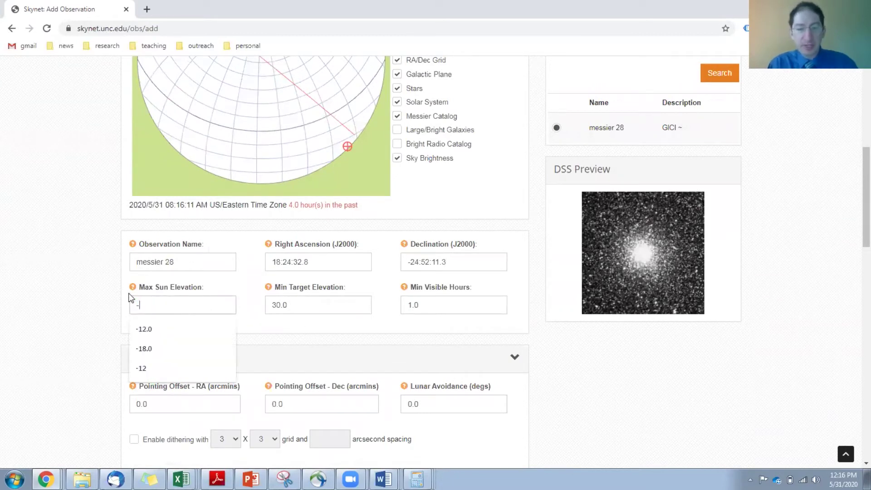
type("12")
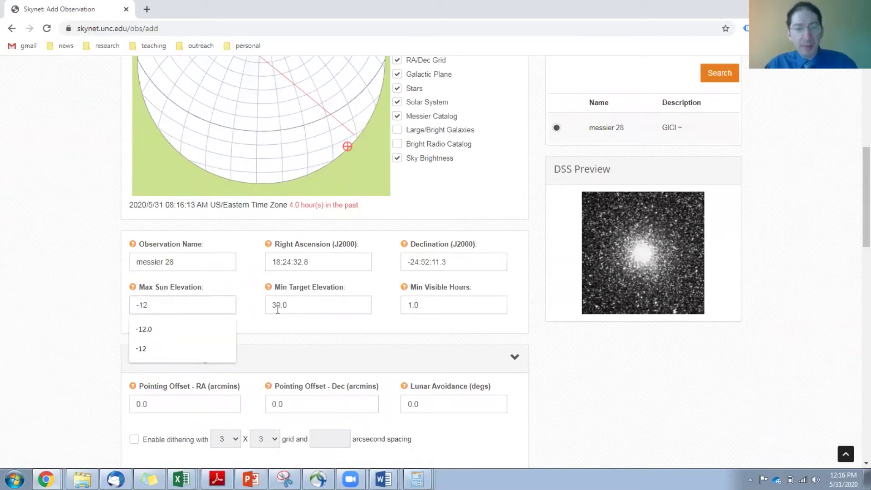
left_click(275, 305)
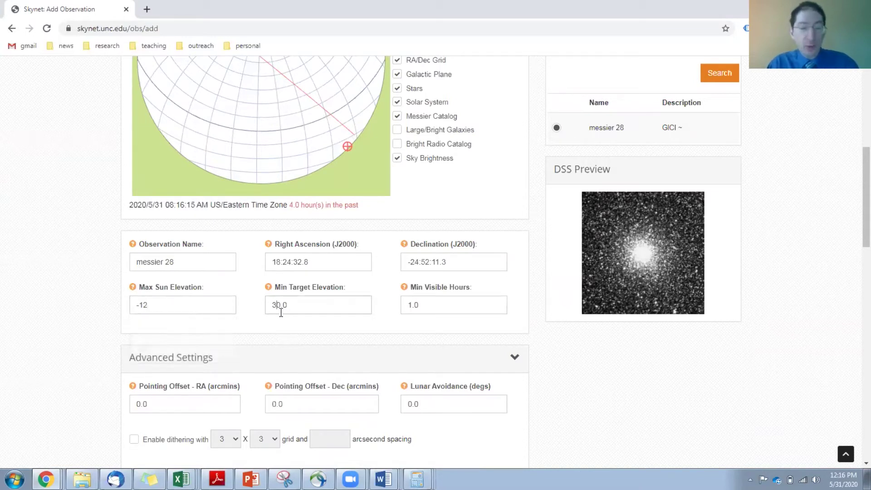
key("BackSpace")
type("2")
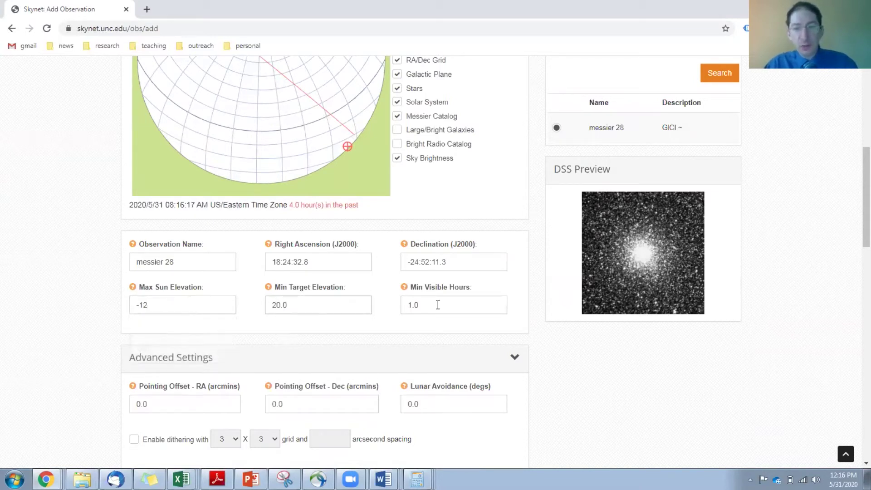
left_click_drag(438, 305, 386, 307)
type("0.5")
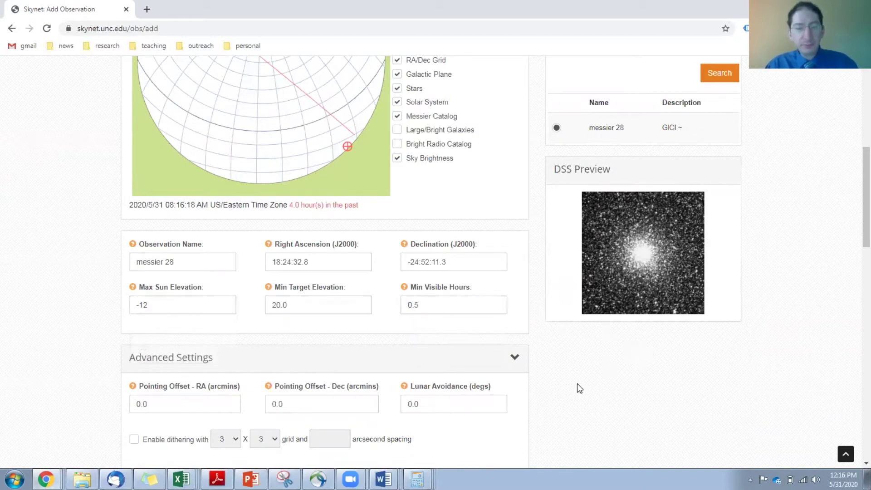
scroll(577, 385, "down", 2)
left_click(515, 245)
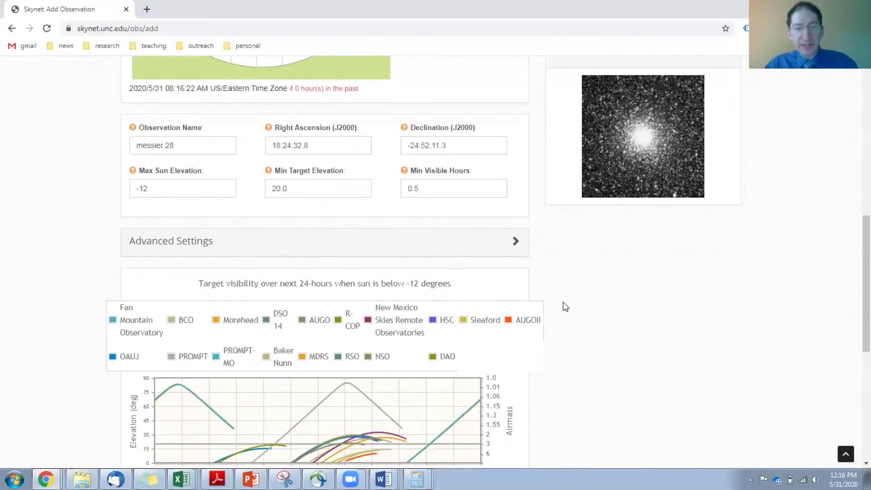
scroll(562, 302, "down", 2)
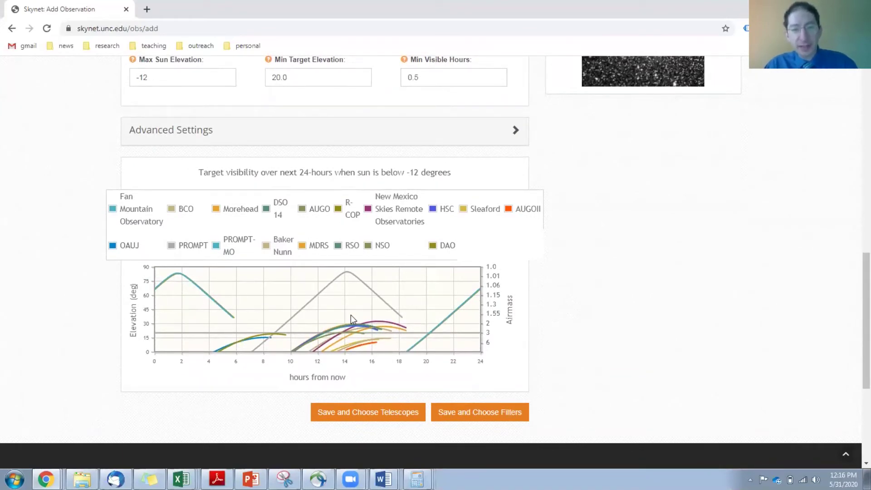
left_click(481, 412)
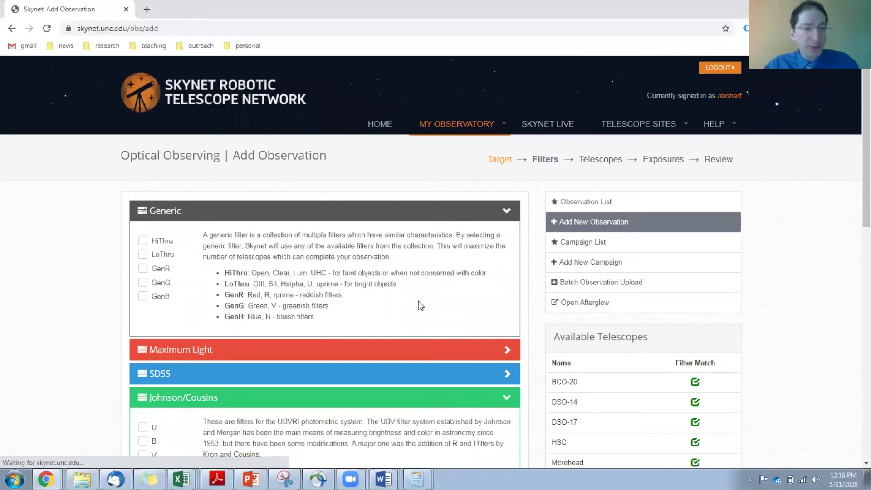
scroll(419, 302, "down", 3)
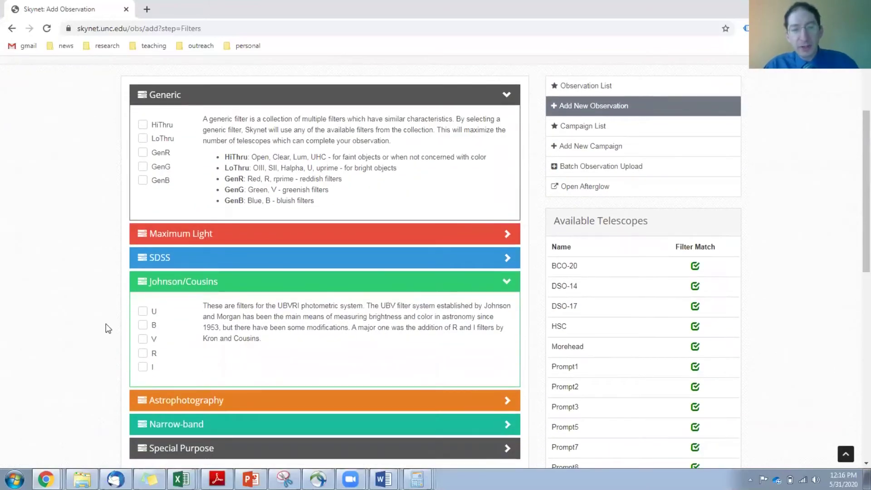
Step: Select the Johnson/Cousins V filter and save the filter choice
left_click(143, 340)
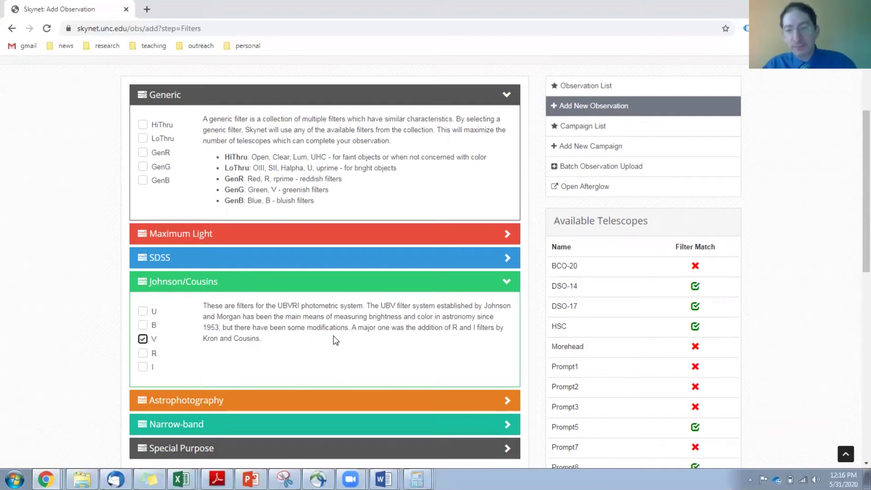
scroll(334, 337, "down", 1)
scroll(333, 337, "down", 2)
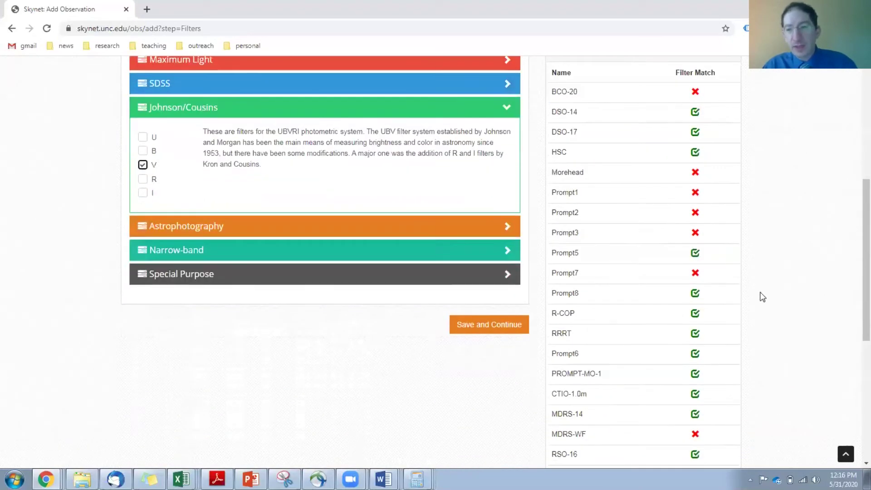
scroll(715, 291, "down", 2)
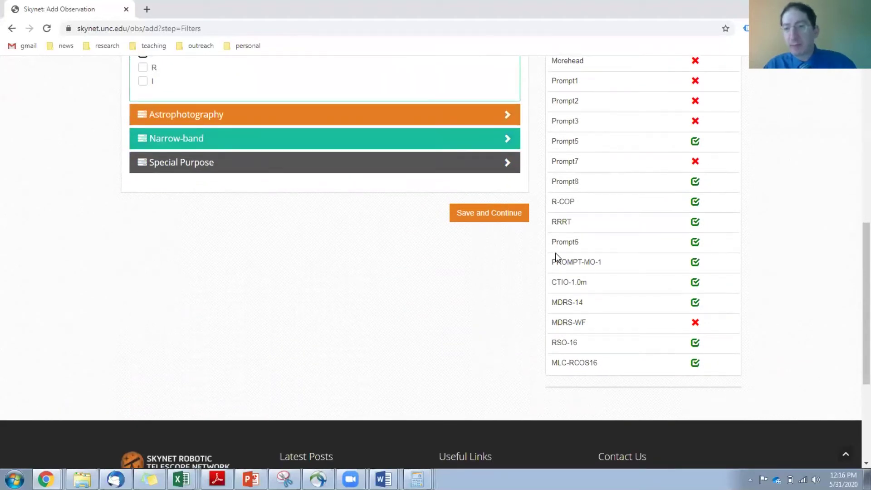
left_click(491, 216)
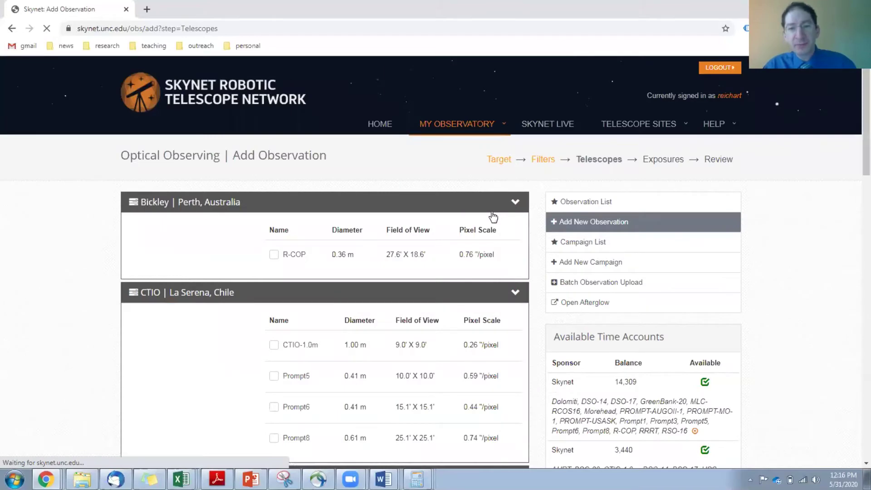
scroll(493, 215, "down", 1)
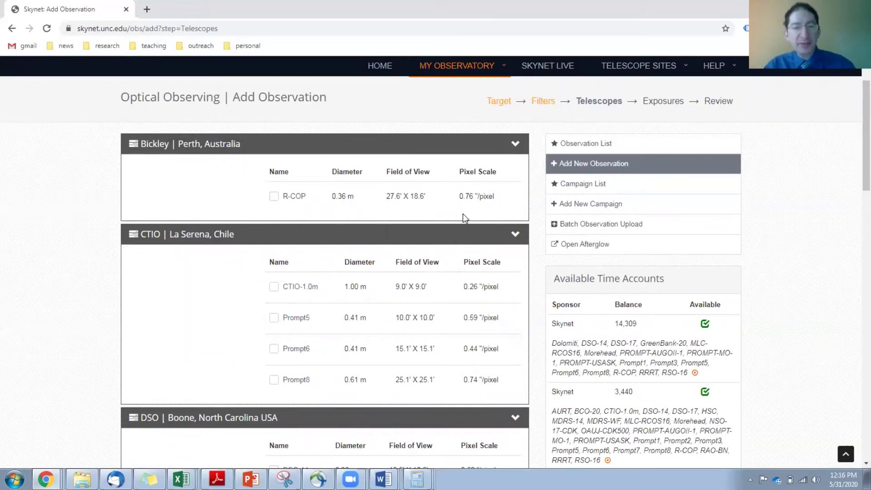
scroll(463, 215, "down", 1)
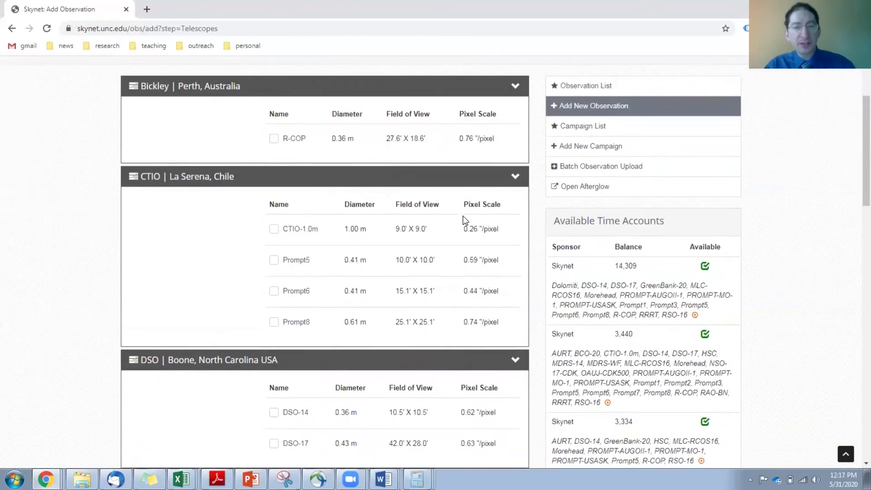
Step: Check CTIO's Prompt5, Prompt6, Prompt8 and MO's PROMPT-MO-1, then save the telescopes
left_click(273, 262)
left_click(273, 323)
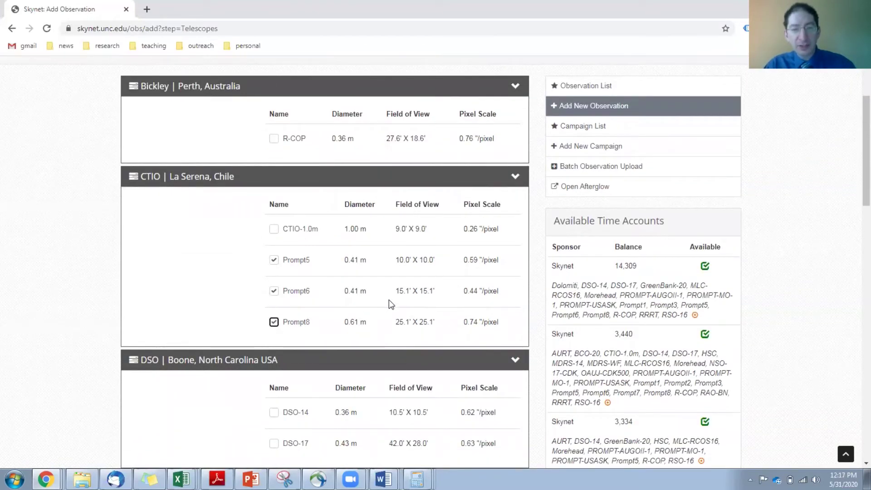
scroll(421, 289, "down", 1)
scroll(422, 288, "down", 2)
scroll(421, 289, "down", 2)
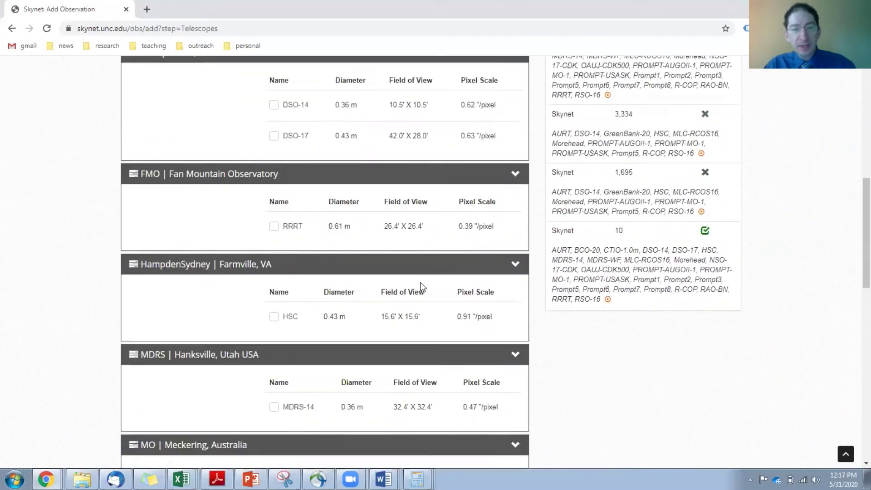
scroll(422, 289, "down", 2)
scroll(422, 288, "down", 1)
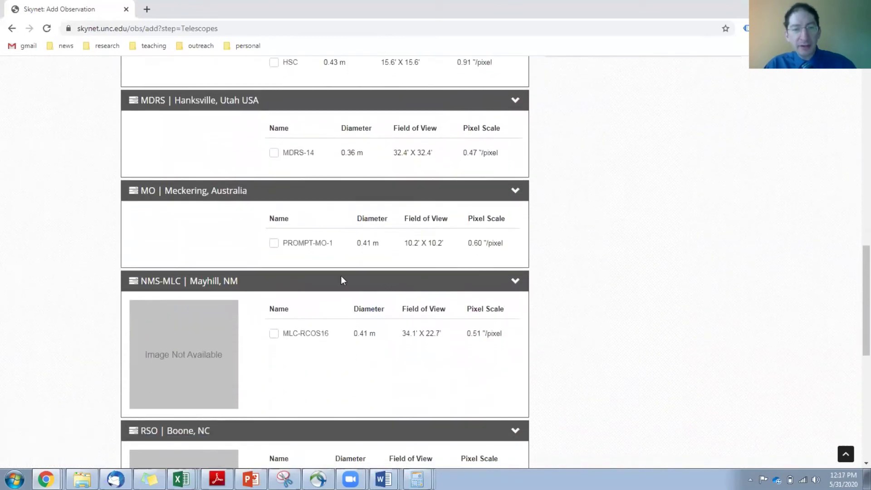
left_click(274, 244)
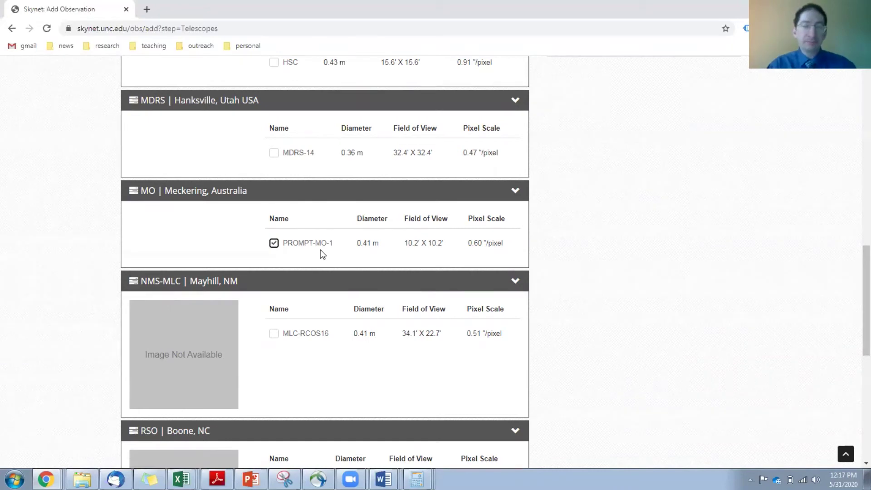
scroll(310, 262, "down", 1)
scroll(310, 259, "down", 3)
scroll(459, 292, "down", 1)
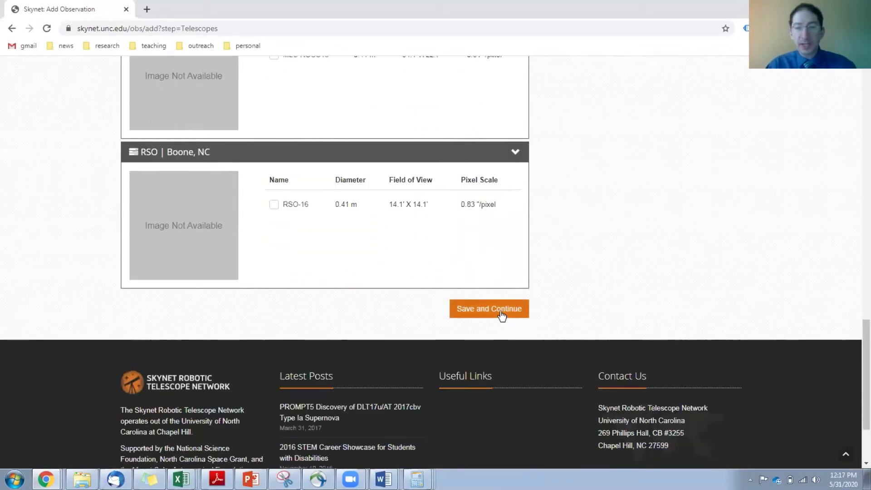
left_click(501, 310)
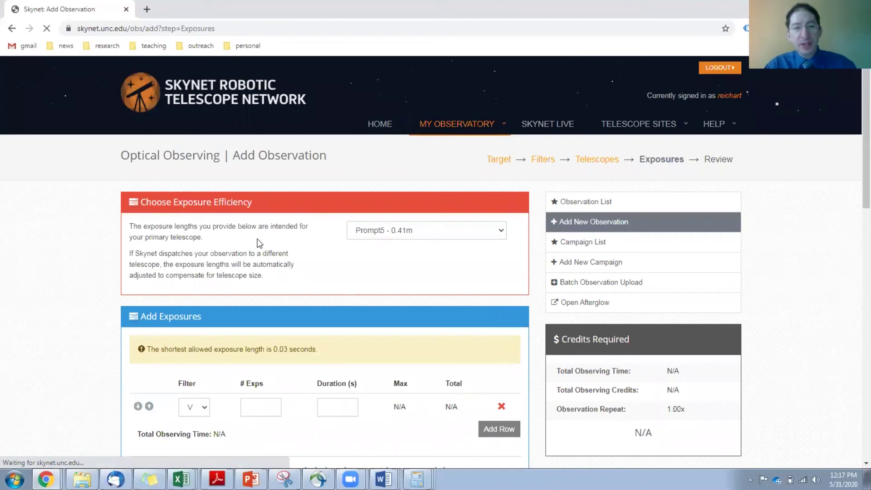
Step: Add one 80 s exposure referenced to the Generic 16-inch CCD, billed to introastro
left_click(405, 234)
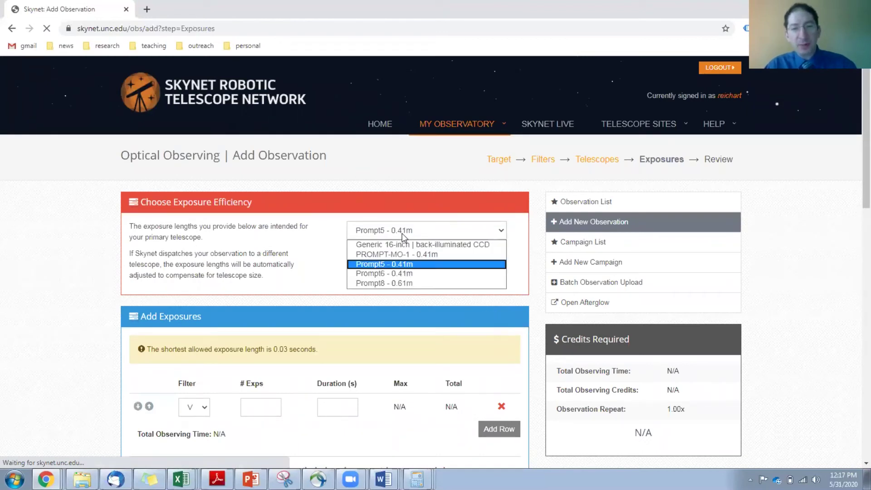
left_click(404, 247)
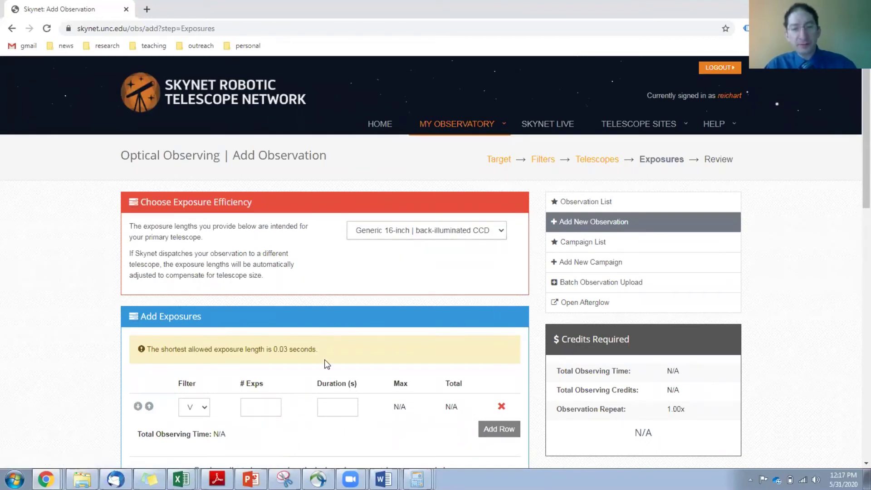
left_click(253, 408)
type("1")
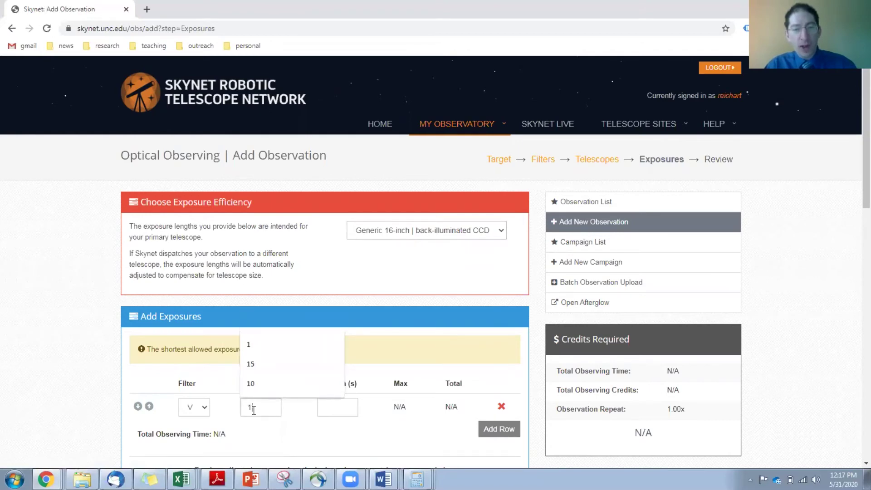
left_click(355, 410)
type("8")
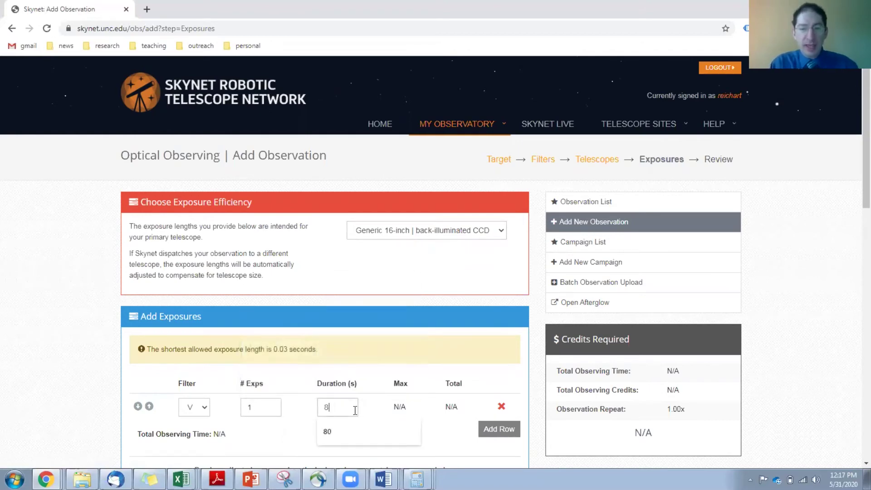
type("0")
scroll(349, 355, "down", 3)
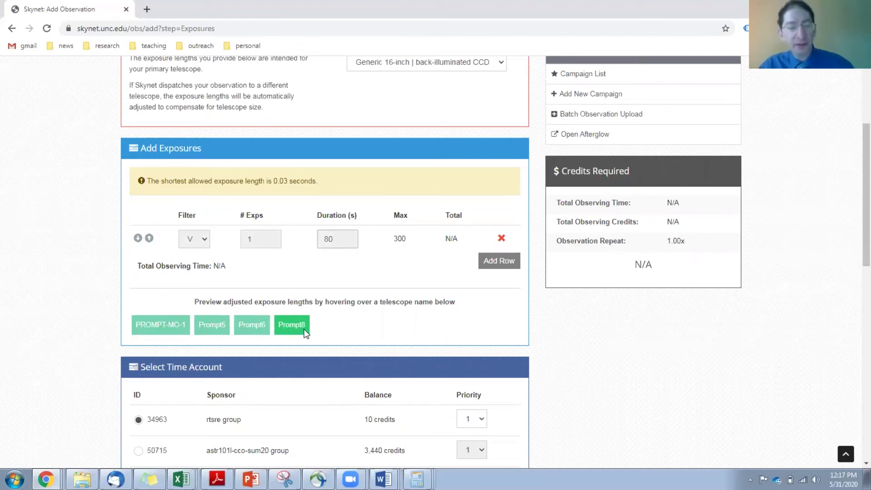
scroll(320, 329, "down", 2)
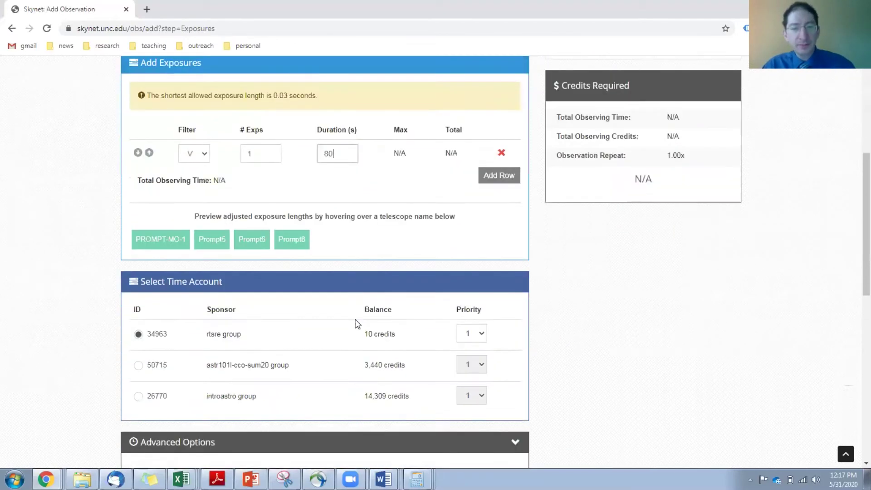
scroll(356, 319, "down", 1)
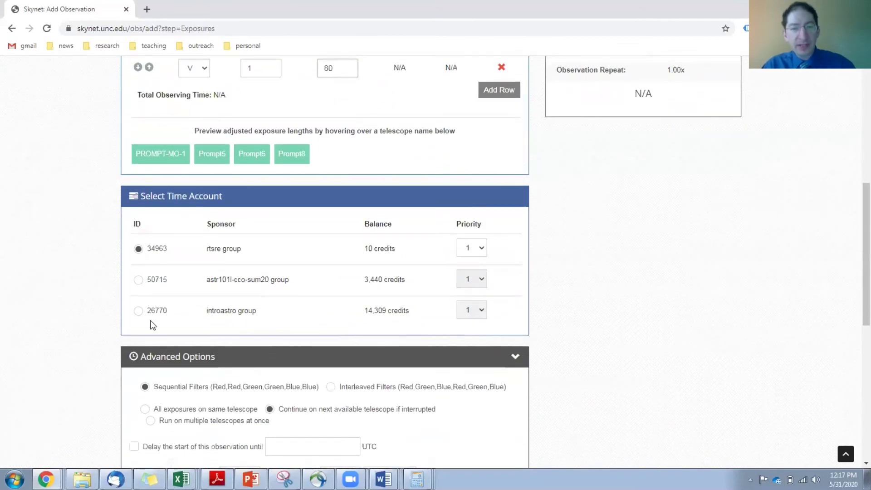
left_click(140, 312)
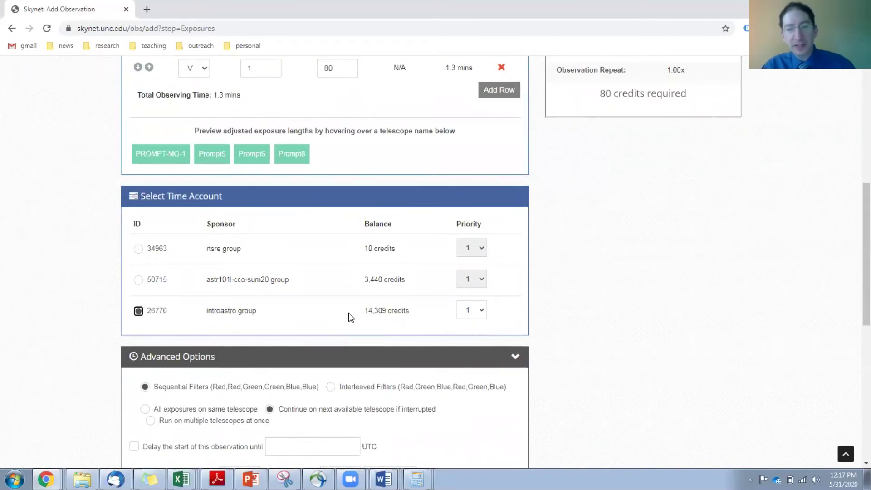
scroll(348, 313, "down", 1)
scroll(348, 313, "down", 1)
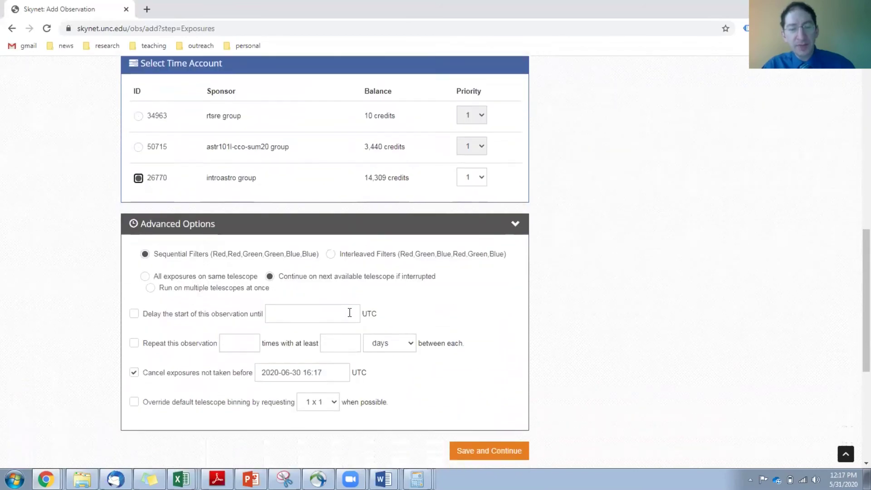
scroll(348, 313, "down", 2)
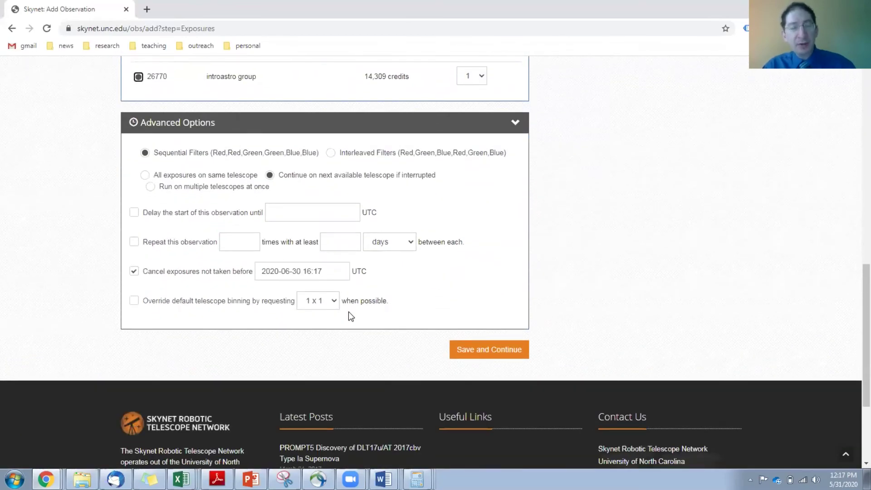
Step: Repeat the observation 50 times at least 1 hour apart and save the exposure settings
left_click(133, 243)
left_click(249, 241)
type("5")
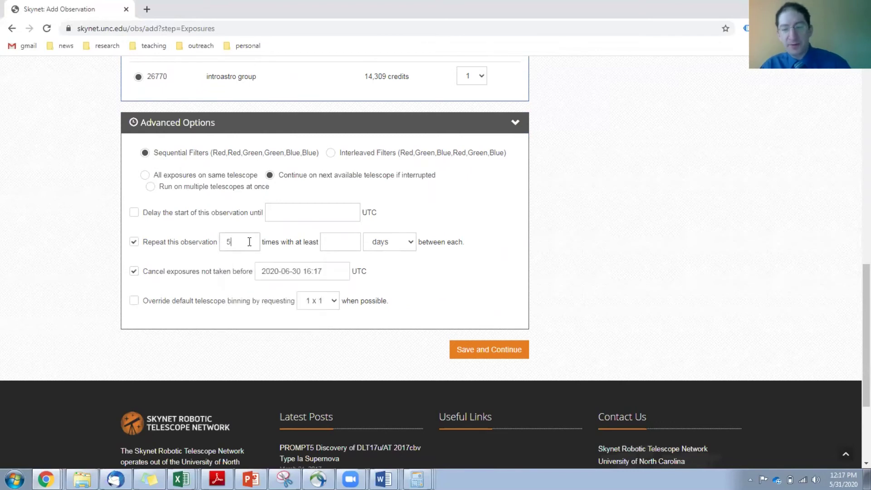
type("0")
left_click(323, 246)
type("1")
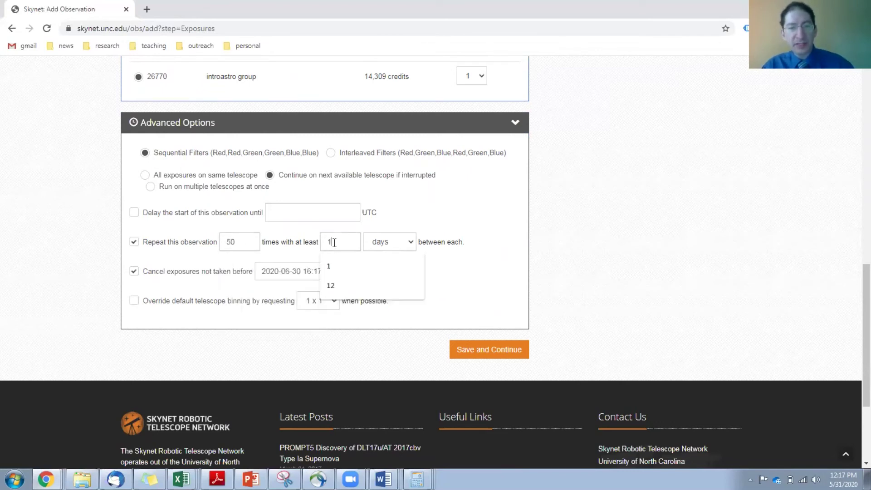
left_click(394, 245)
left_click(394, 266)
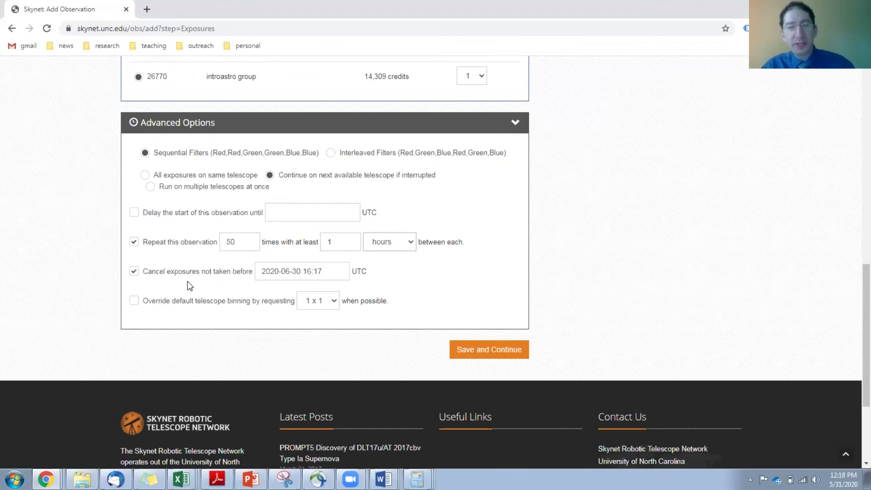
left_click(506, 351)
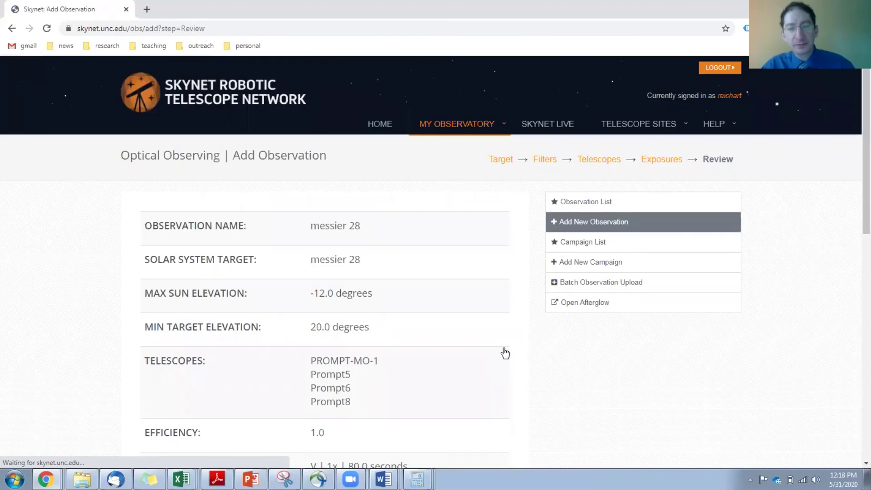
scroll(505, 352, "down", 4)
scroll(501, 352, "down", 2)
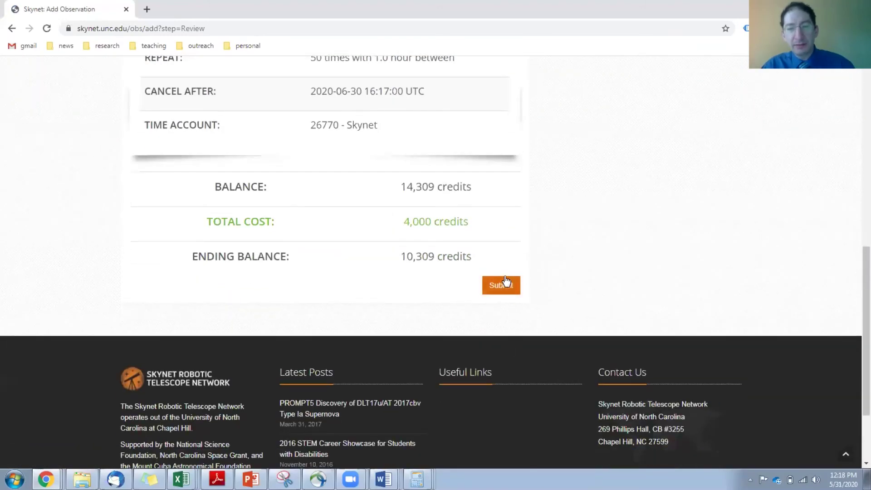
Step: Submit the 4,000-credit Messier 28 observation from the Review page
left_click(506, 283)
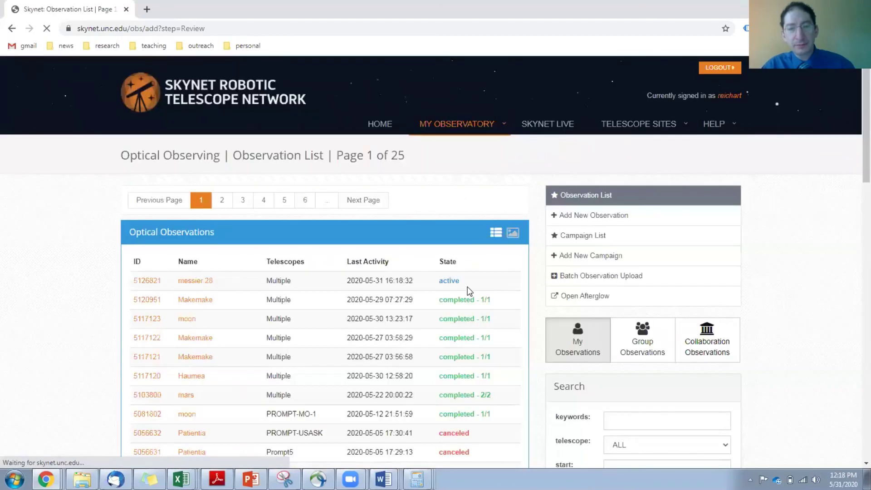
scroll(467, 290, "down", 2)
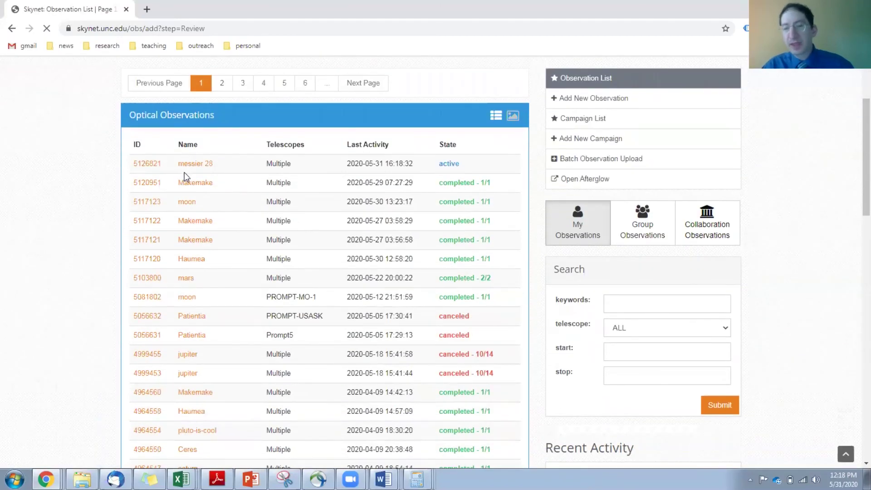